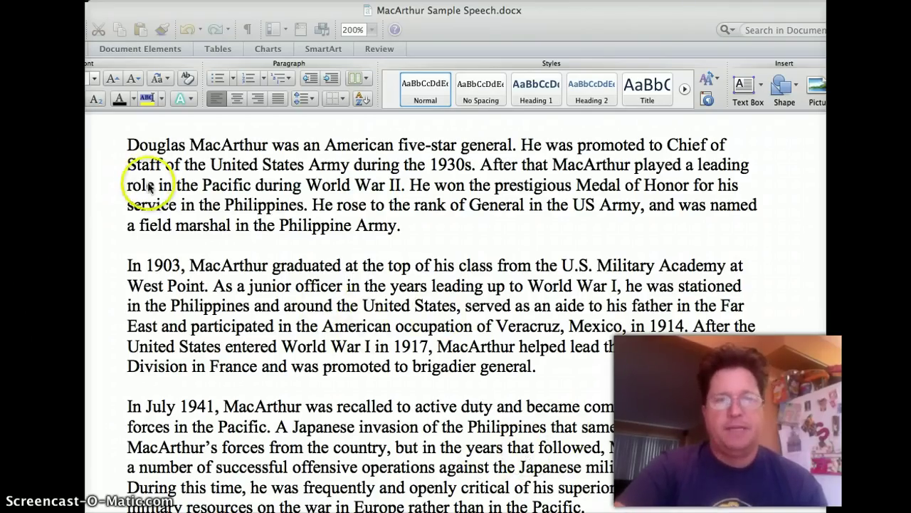
In Word, copy the speech's body text from 'Douglas' onward, excluding Works Cited, then switch to Chrome.
click(123, 146)
click(334, 189)
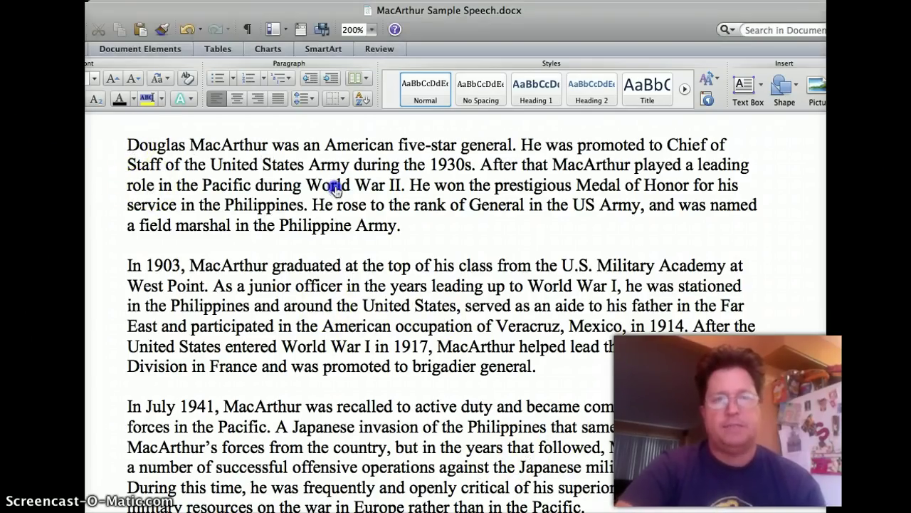
drag(667, 145, 404, 225)
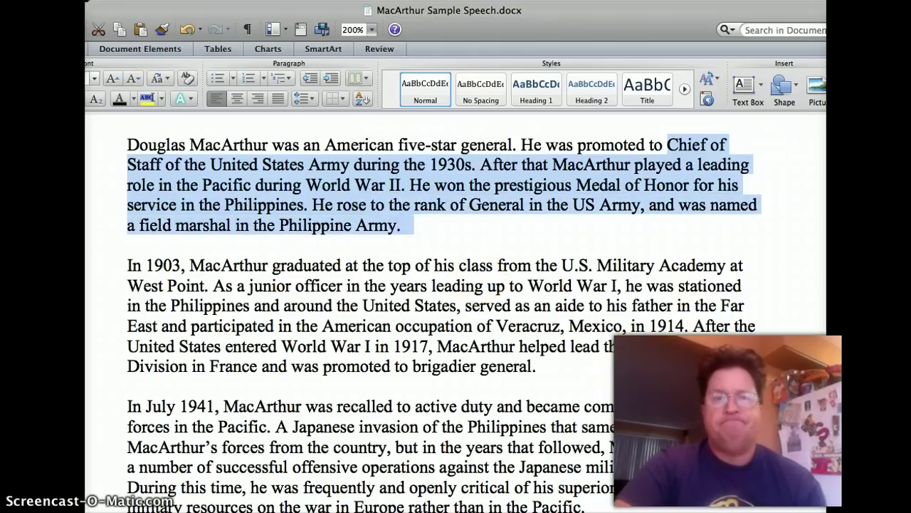
click(476, 281)
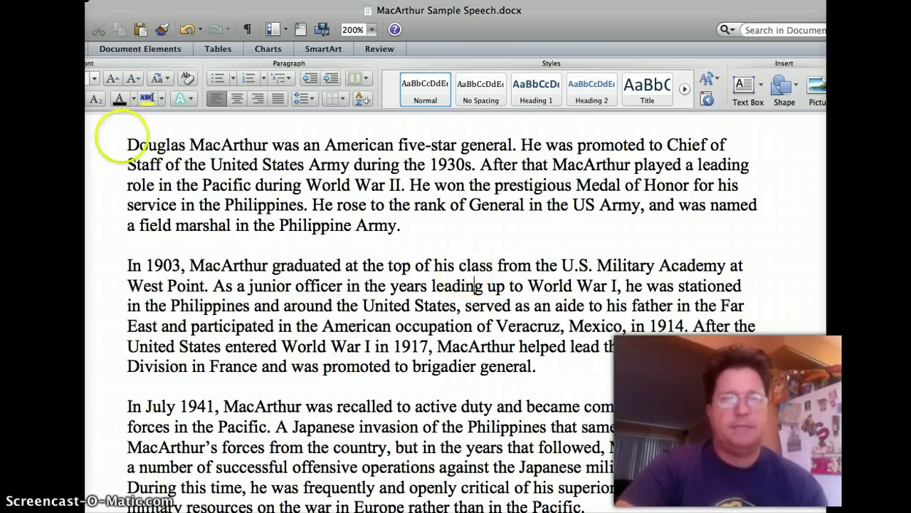
drag(128, 145, 484, 338)
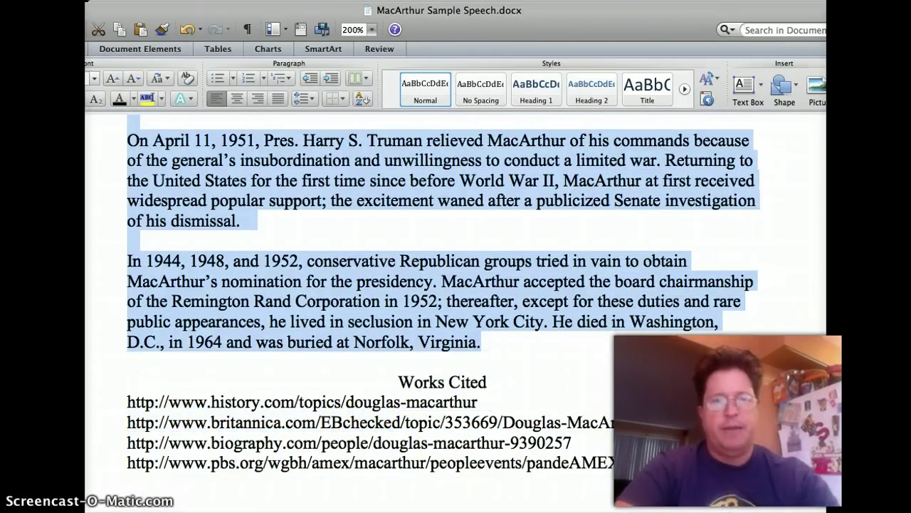
key(super+Tab)
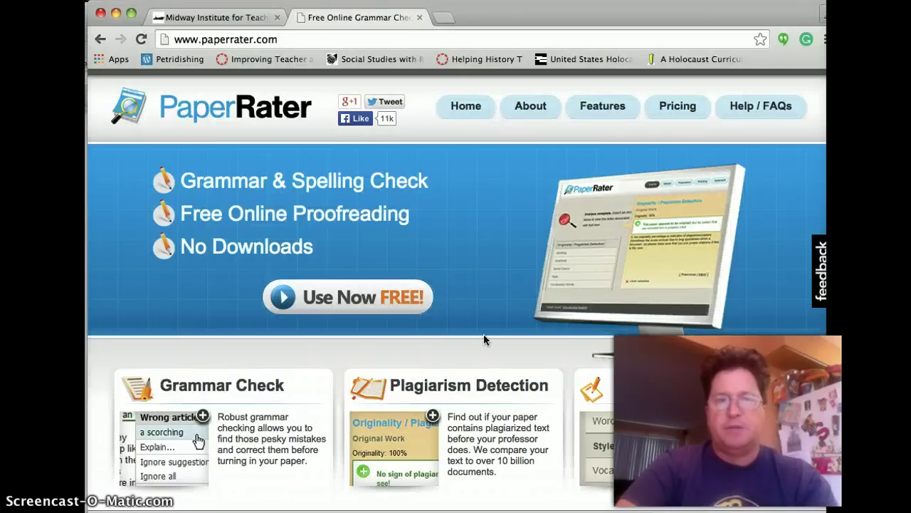
Open PaperRater's free paper grader and scroll down to the empty Analyze Your Paper form.
click(517, 290)
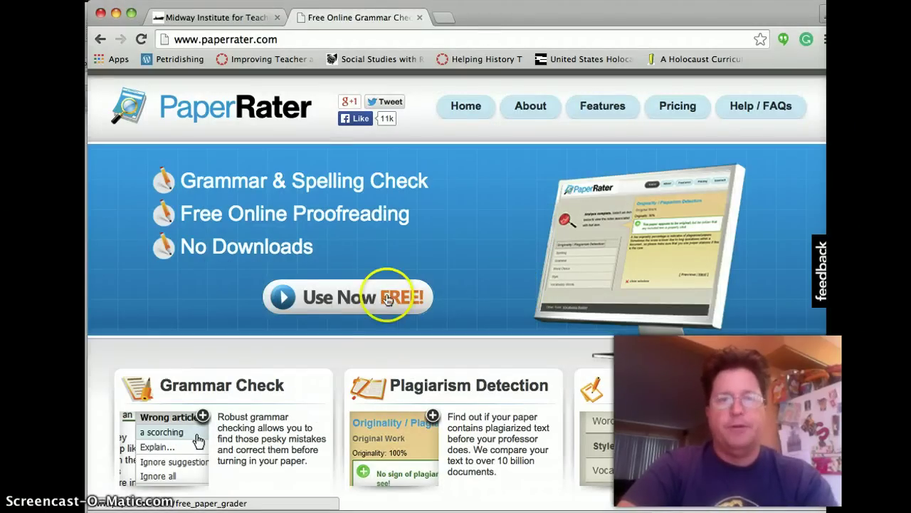
click(348, 297)
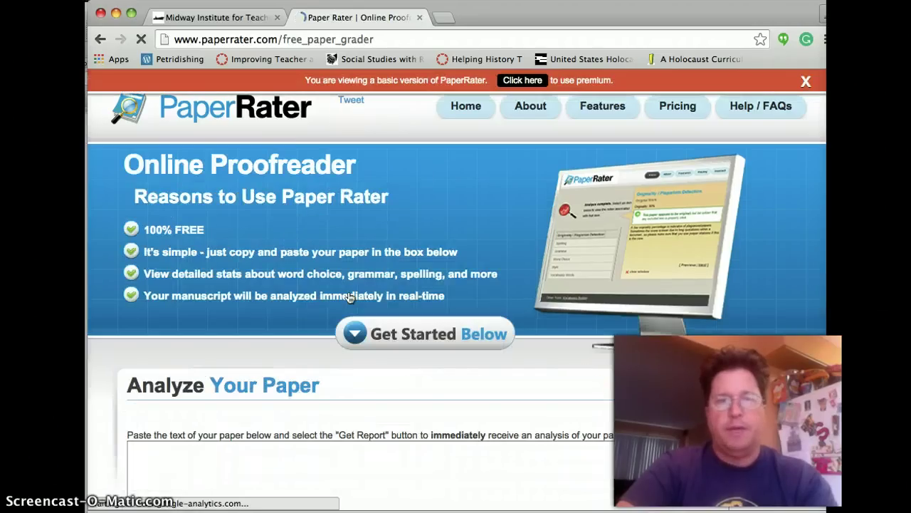
click(376, 364)
click(562, 380)
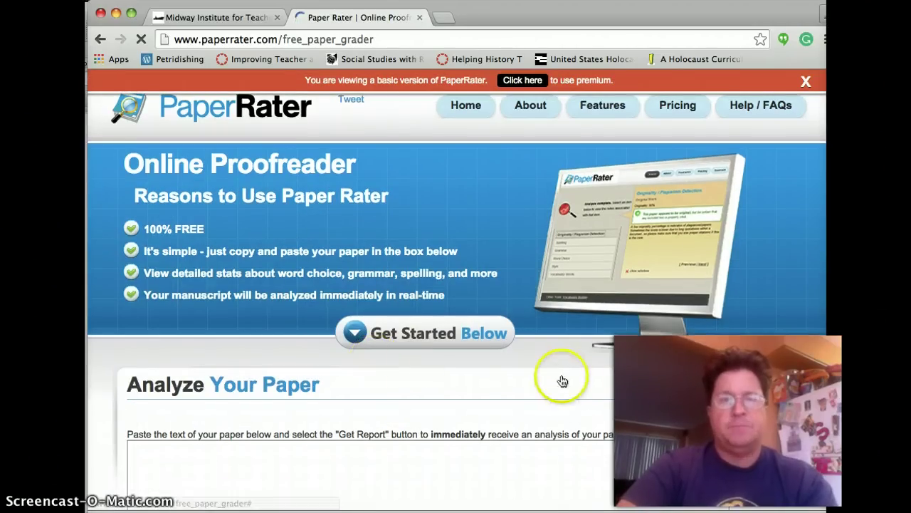
click(536, 425)
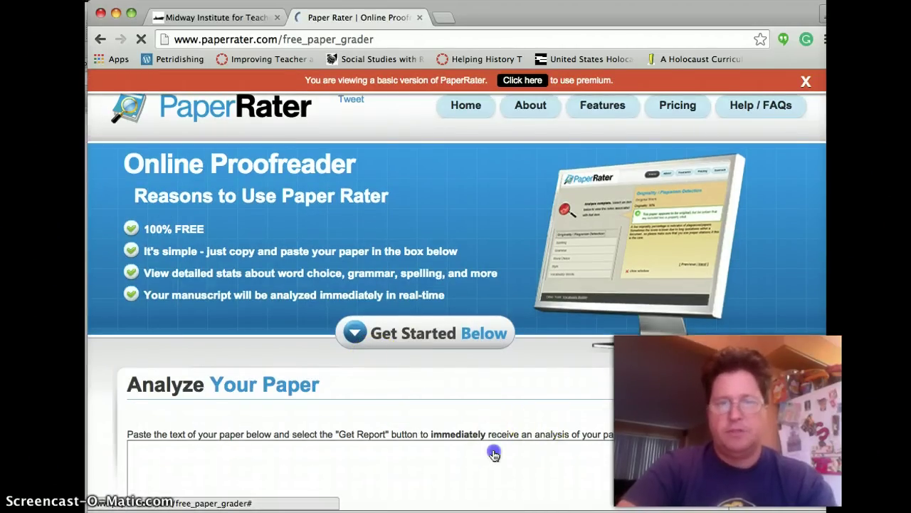
scroll(466, 459, down, 5)
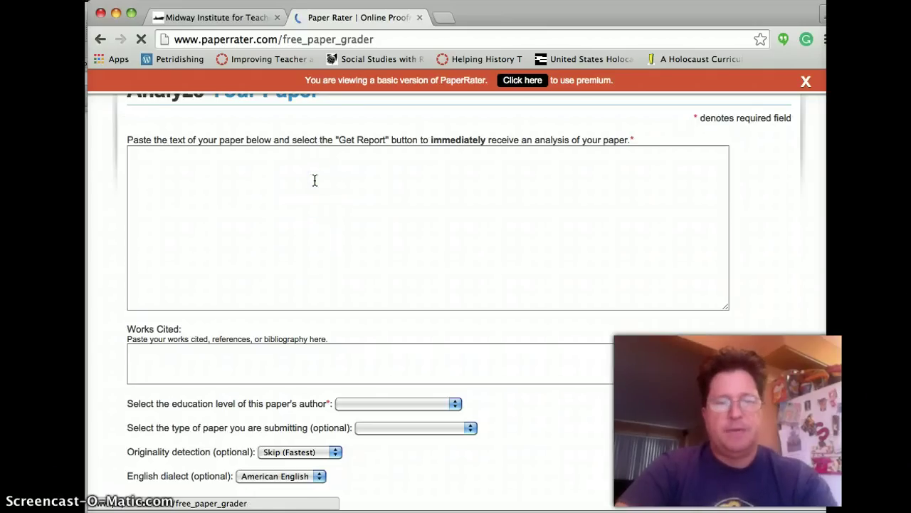
scroll(314, 181, down, 6)
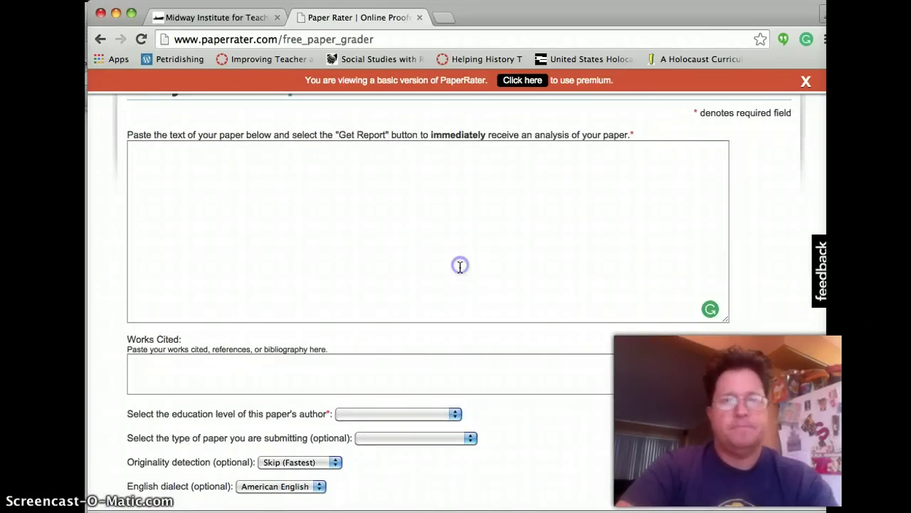
Paste the speech into the paper box and the four Works Cited URLs from Word into the Works Cited box.
click(460, 266)
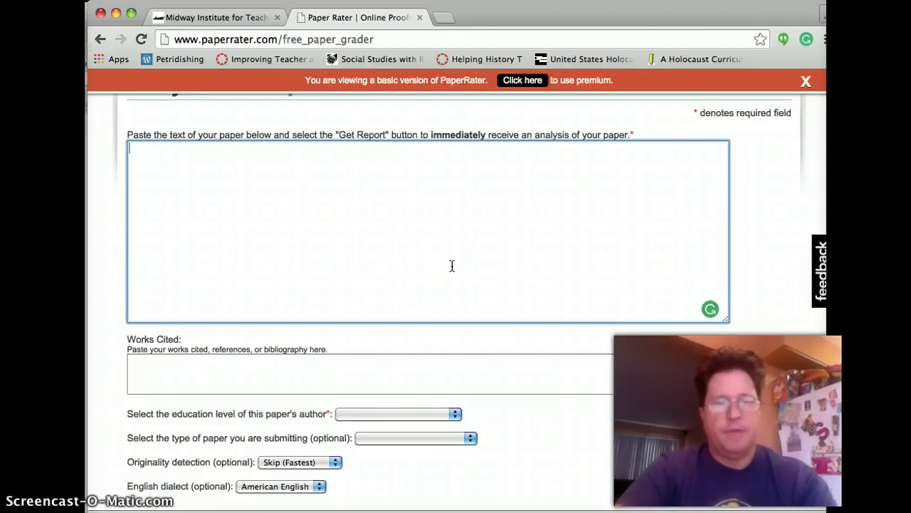
key(super+v)
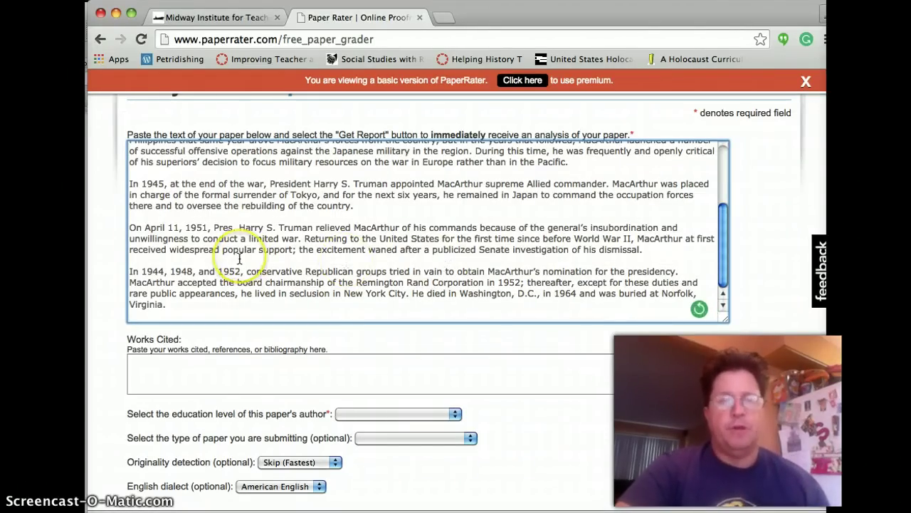
key(super+Tab)
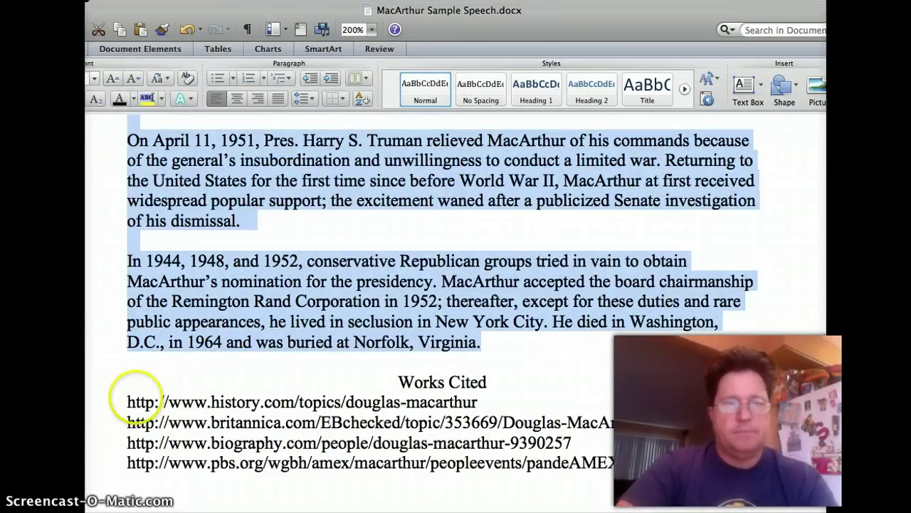
drag(126, 397, 634, 466)
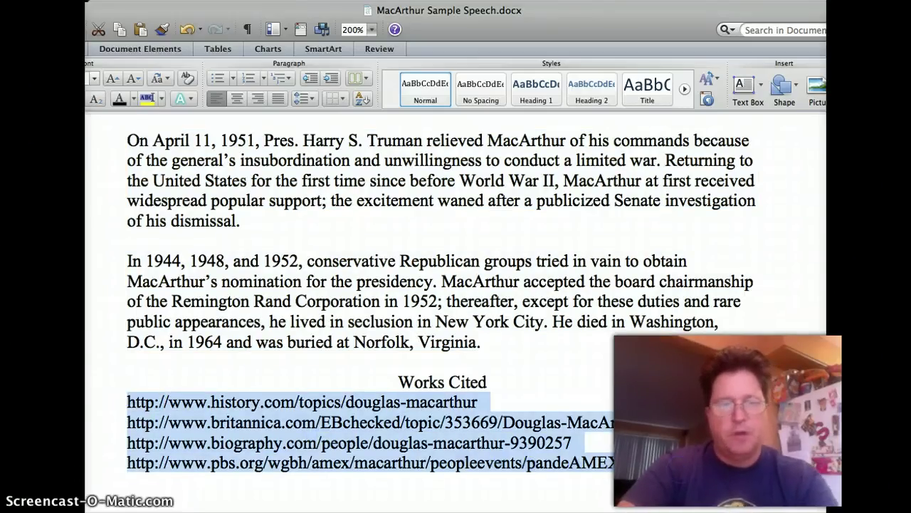
key(super+Tab)
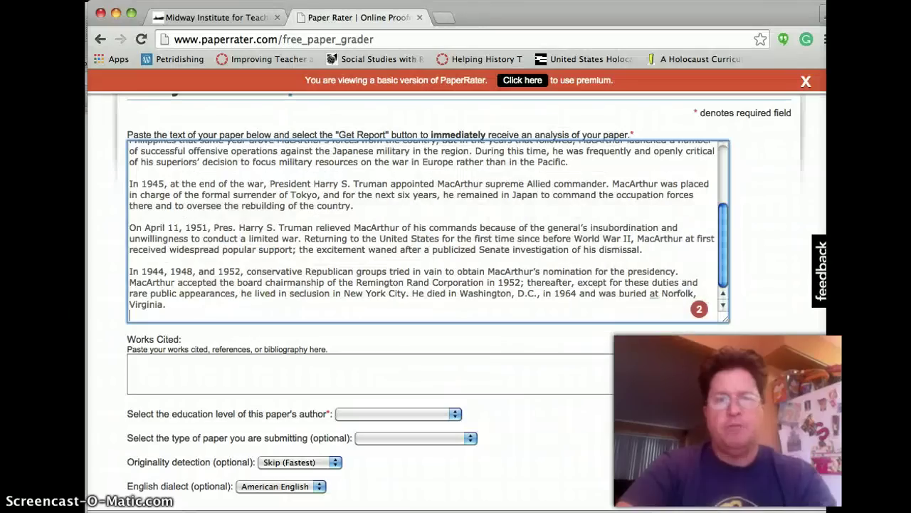
click(557, 377)
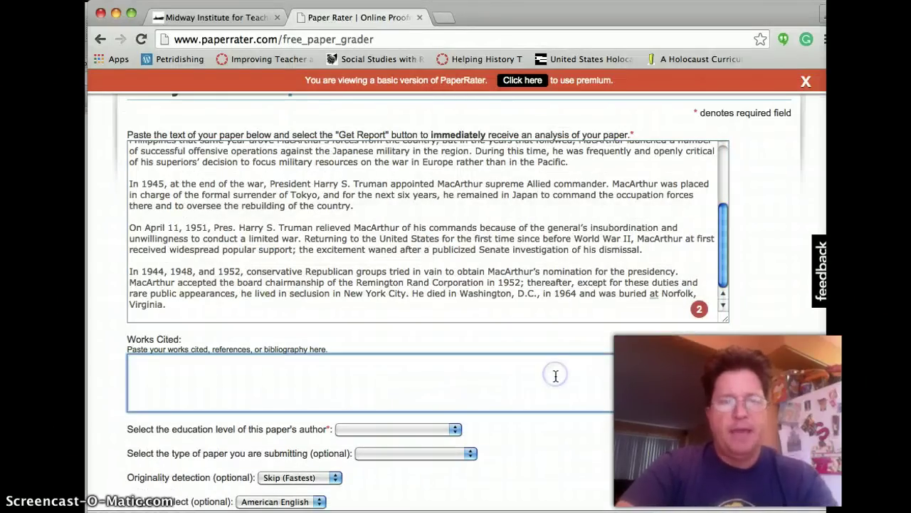
text(http://www.history.com/topics/douglas-macarthur http://www.britannica.com/EBchecked/topic/353669/Douglas-MacArthur http://www.biography.com/people/douglas-macarthur-9390257 http://www.pbs.org/wgbh/amex/macarthur/peopleevents/pandeAMEX96.html)
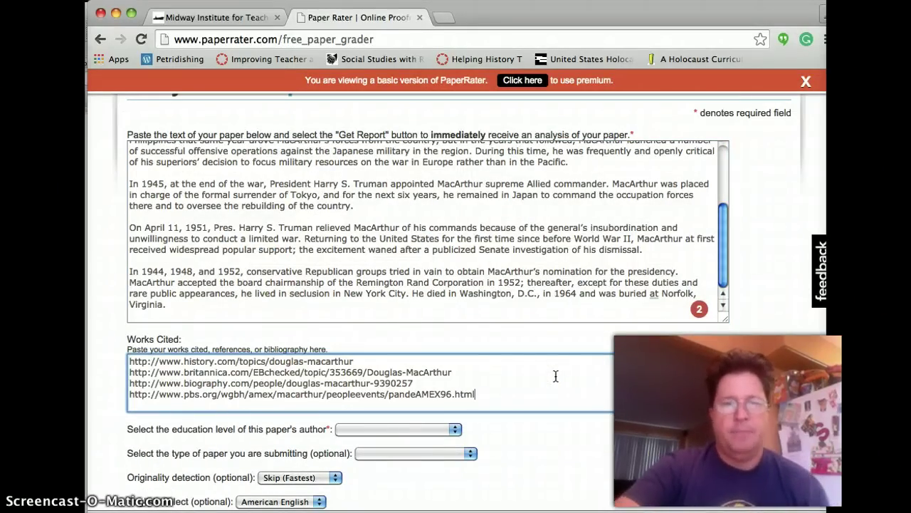
click(454, 429)
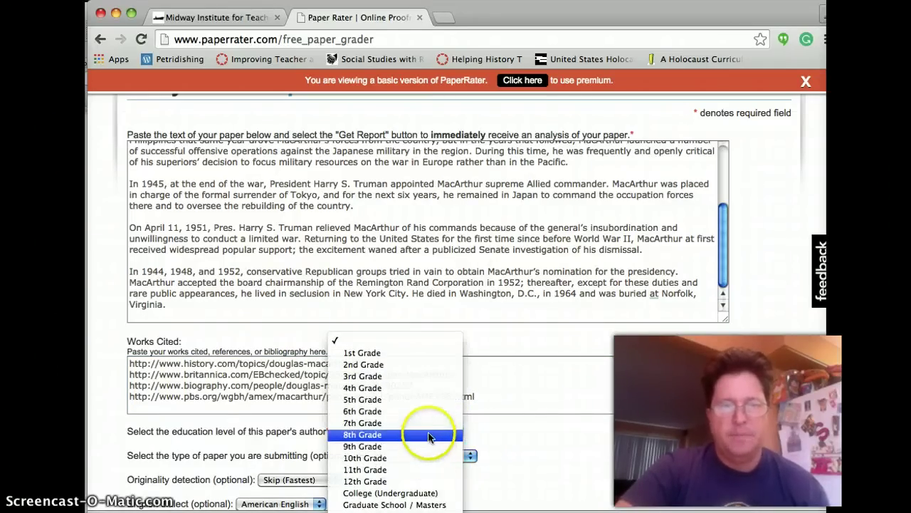
Set the education level to 9th Grade and the paper type to Speech/Presentation.
click(429, 445)
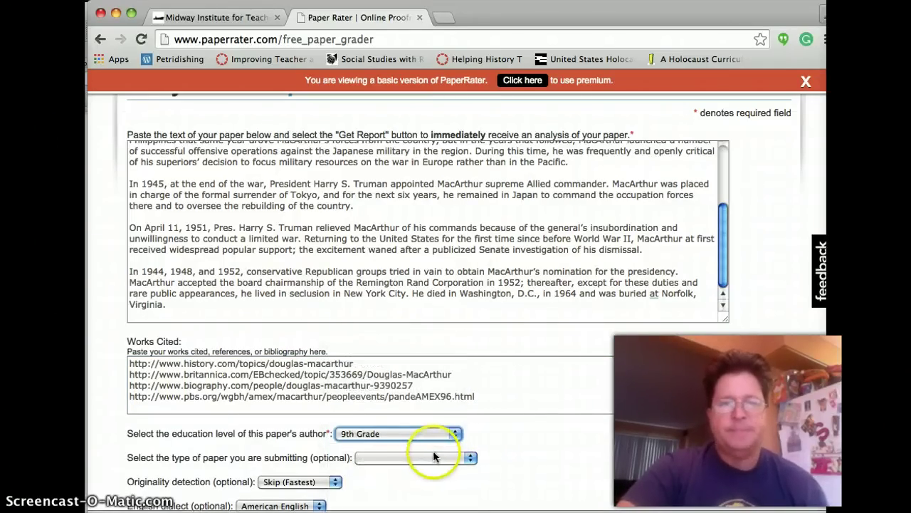
click(433, 455)
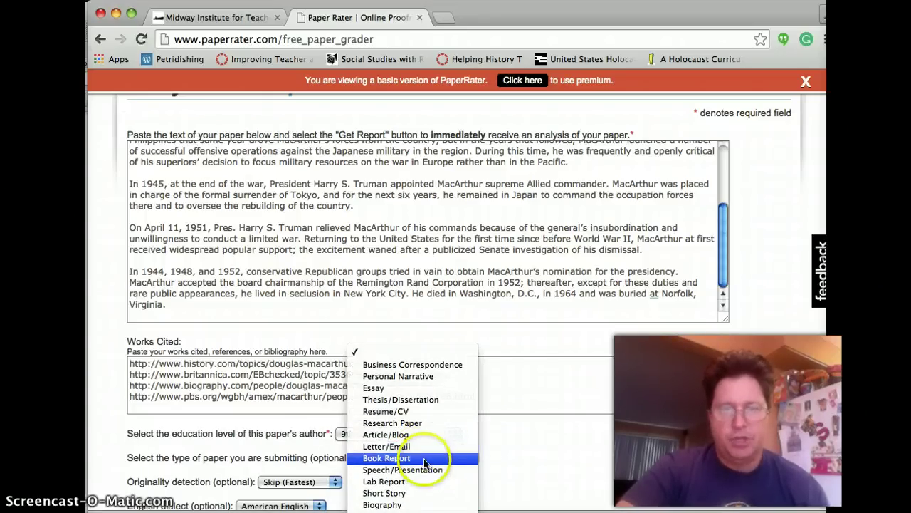
click(422, 470)
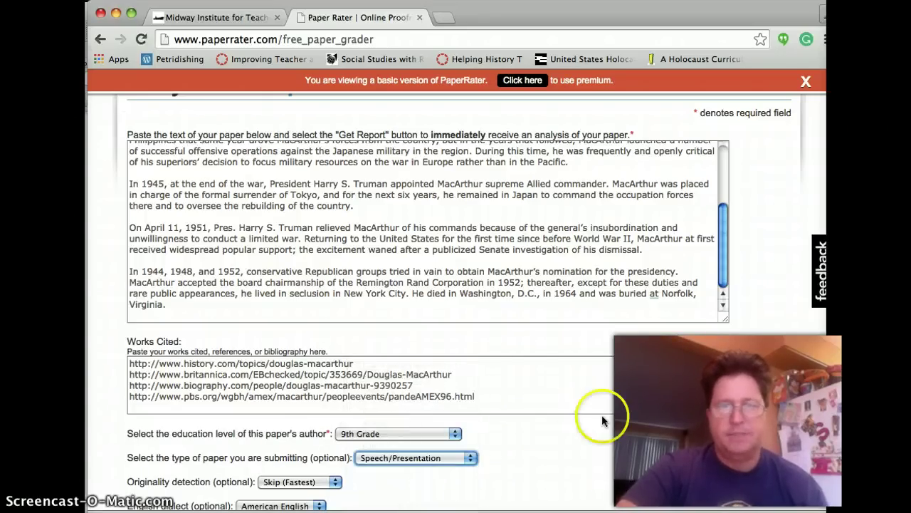
Set originality detection to Include, agree to the terms of use, and request the report.
scroll(602, 414, down, 5)
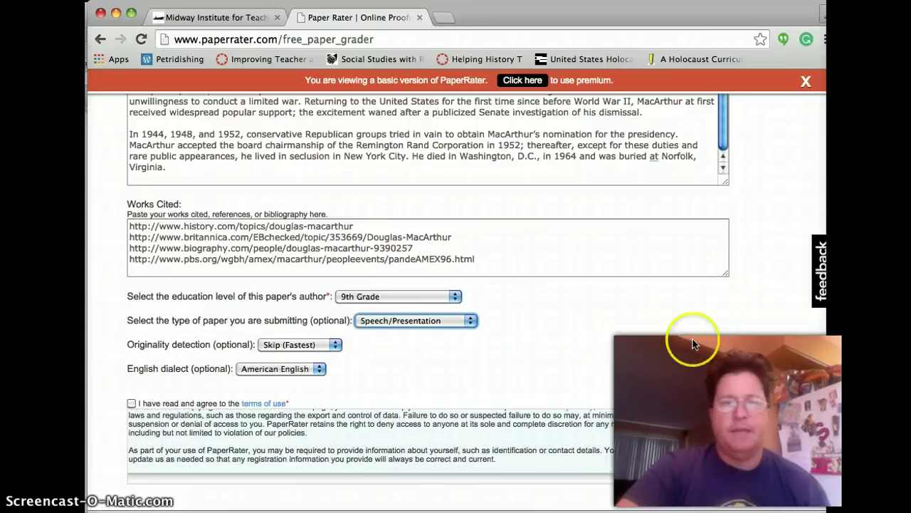
scroll(694, 344, down, 4)
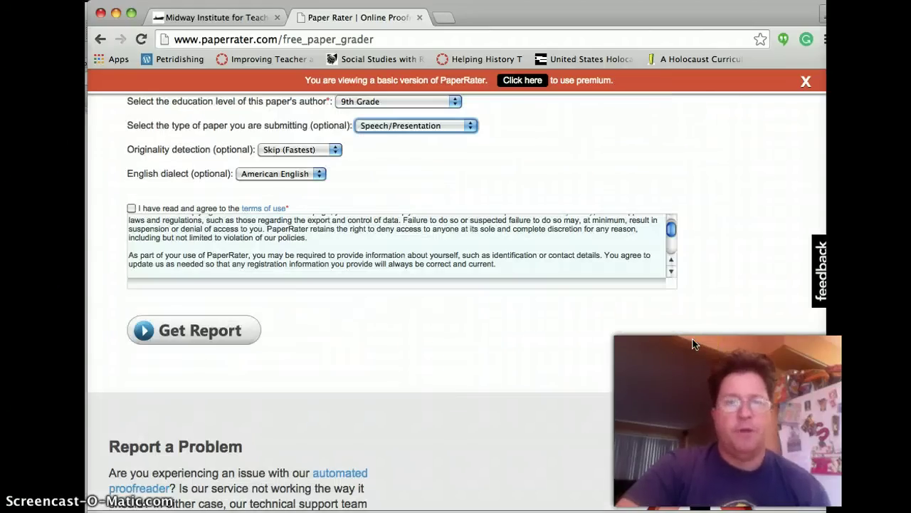
click(315, 151)
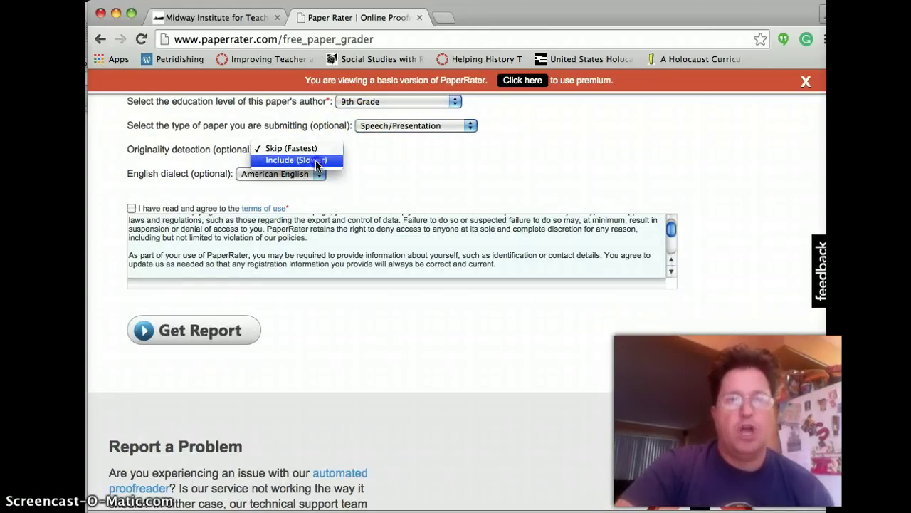
click(317, 161)
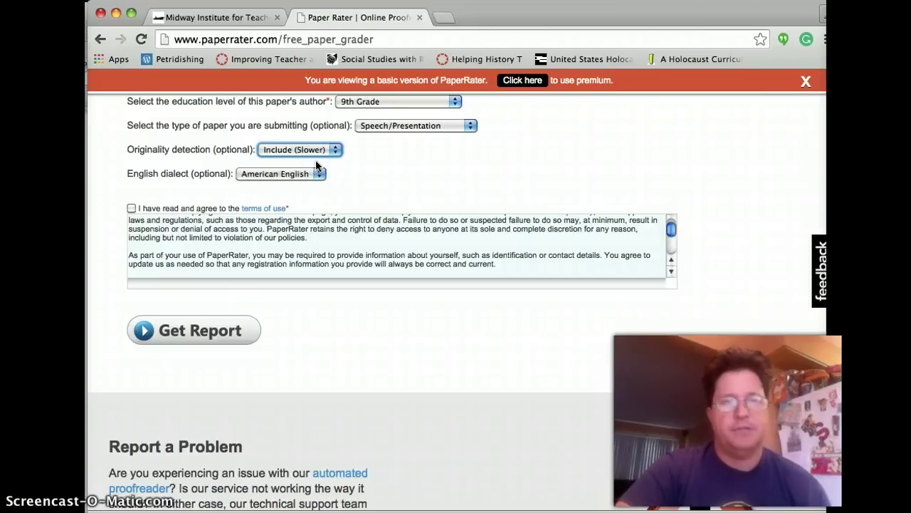
click(132, 208)
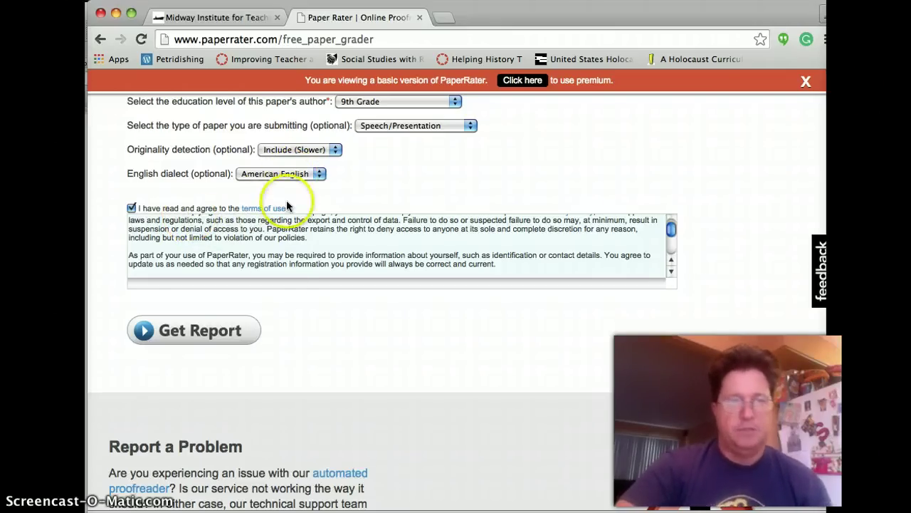
click(220, 331)
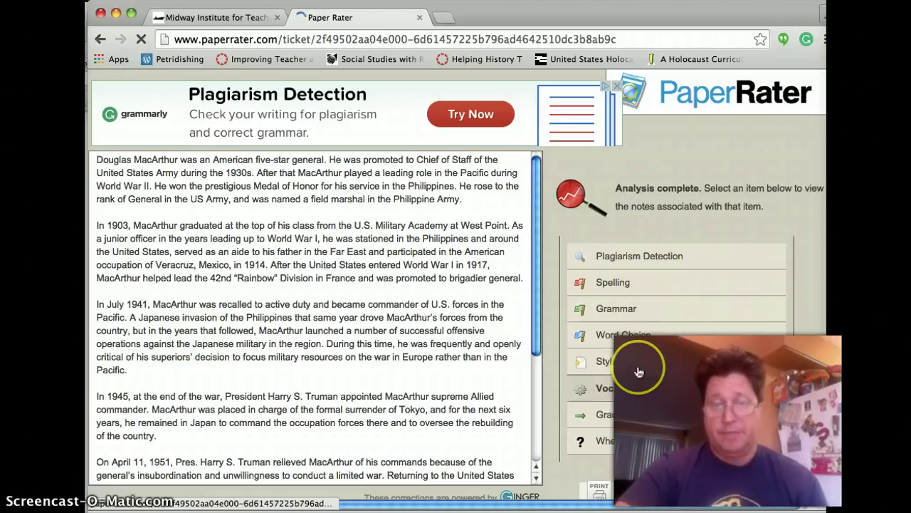
Scroll the finished results and open the report's PRINT version.
scroll(769, 375, down, 3)
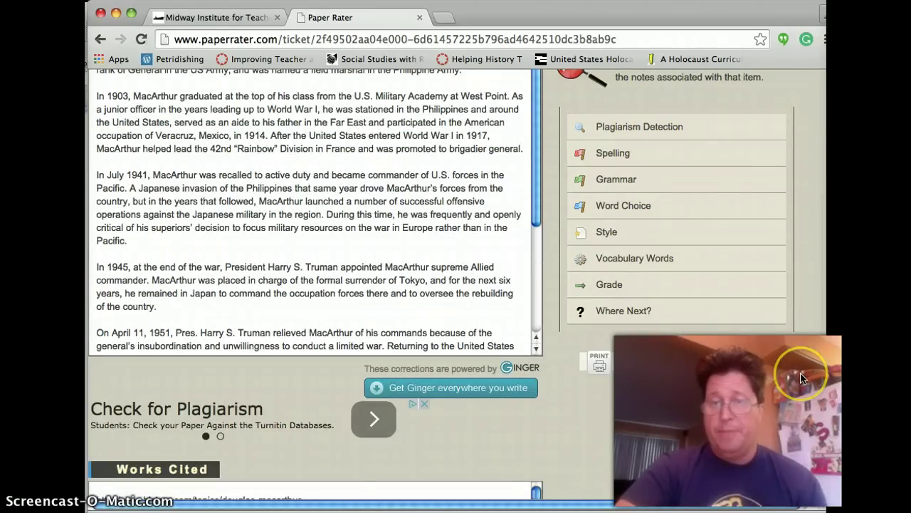
click(644, 366)
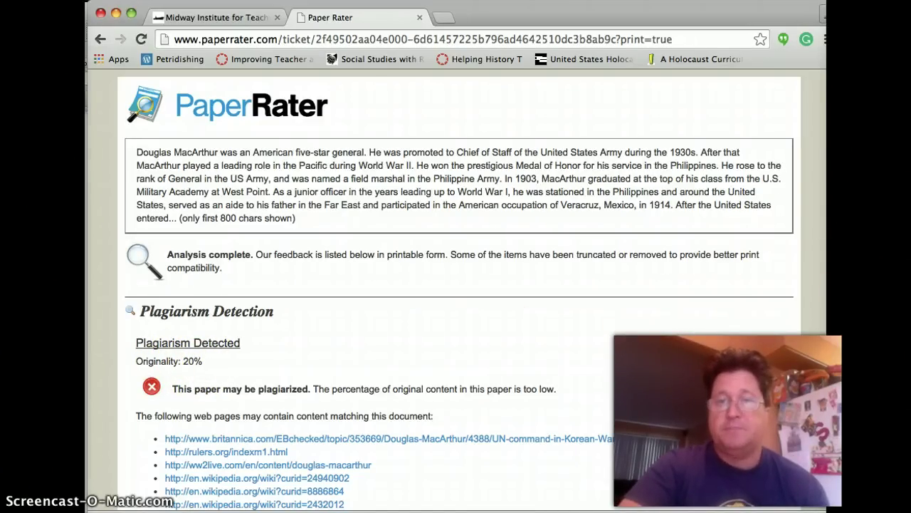
Review the printable report's Plagiarism Detection, Word Choice and Style sections, down to the Vocabulary Score of 96.
scroll(456, 285, down, 5)
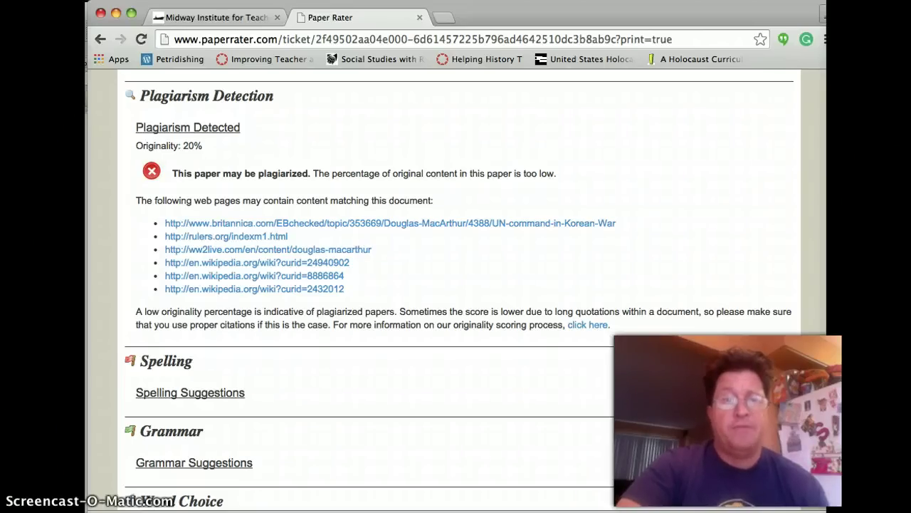
scroll(456, 284, down, 2)
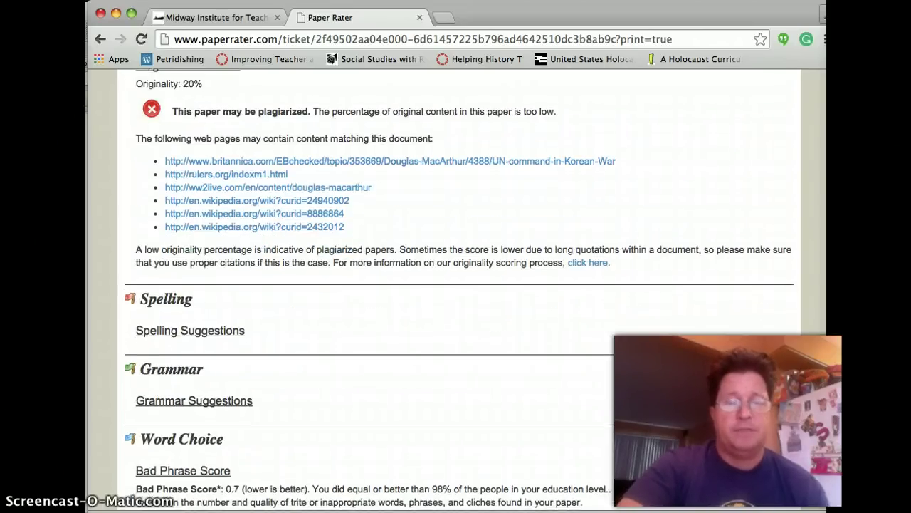
scroll(456, 284, down, 4)
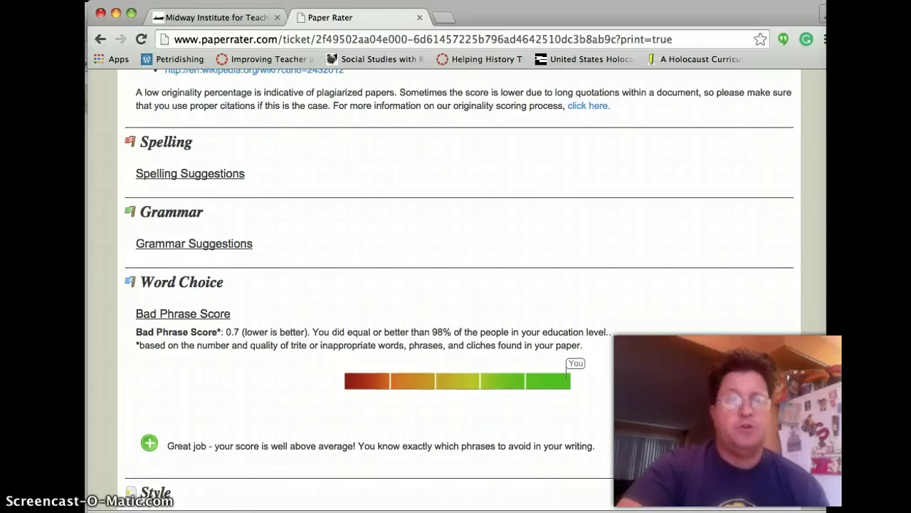
scroll(459, 289, down, 5)
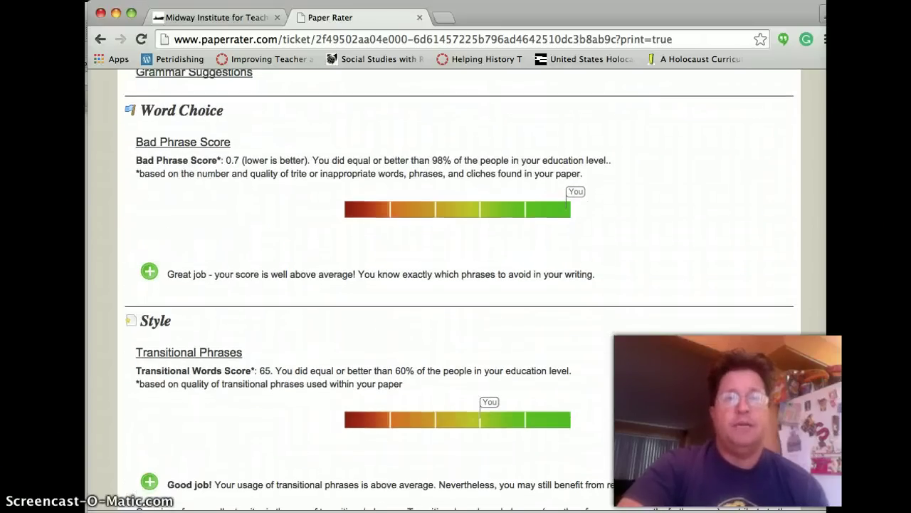
click(452, 193)
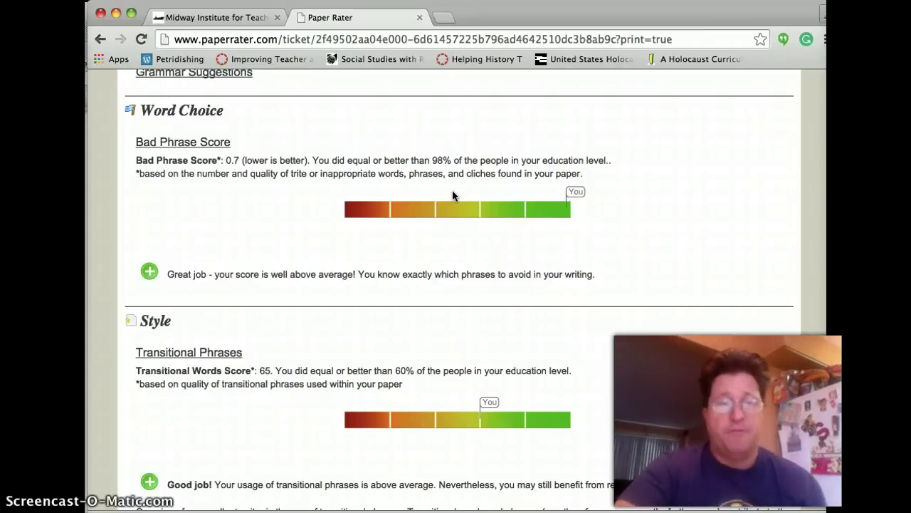
click(381, 150)
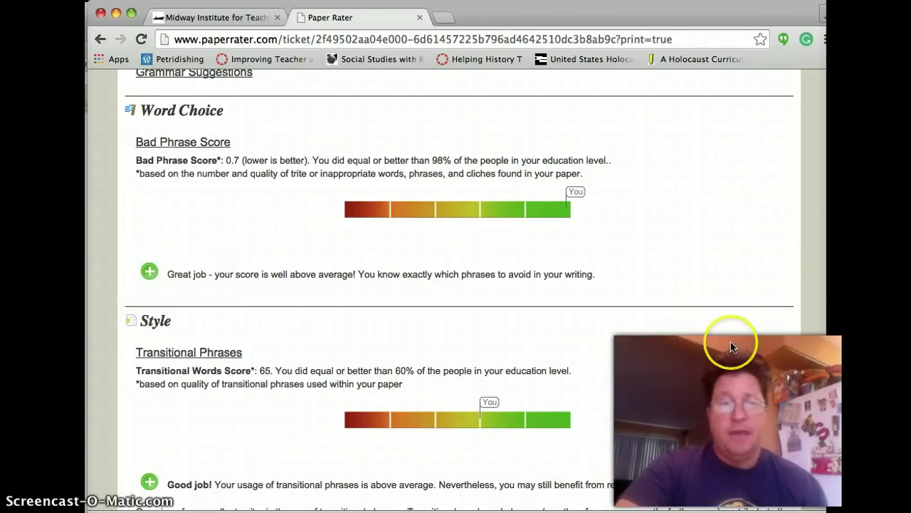
scroll(459, 289, down, 7)
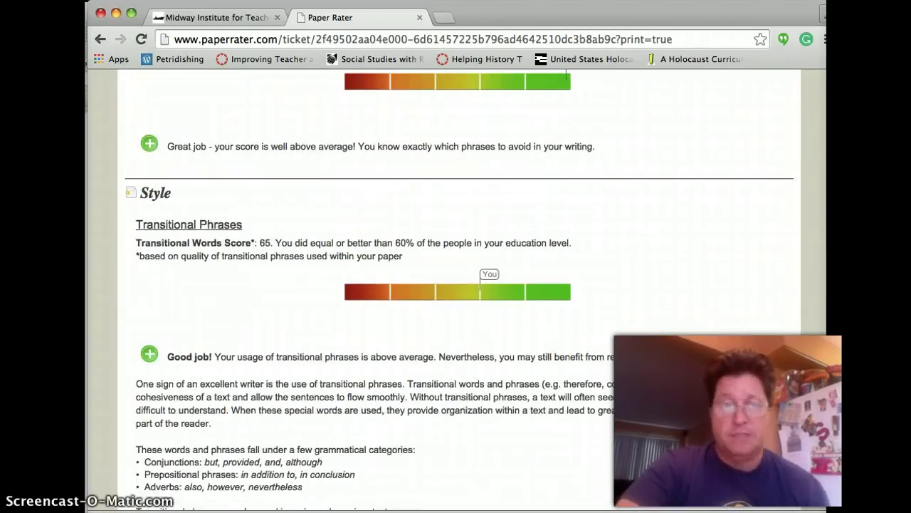
scroll(459, 289, down, 1)
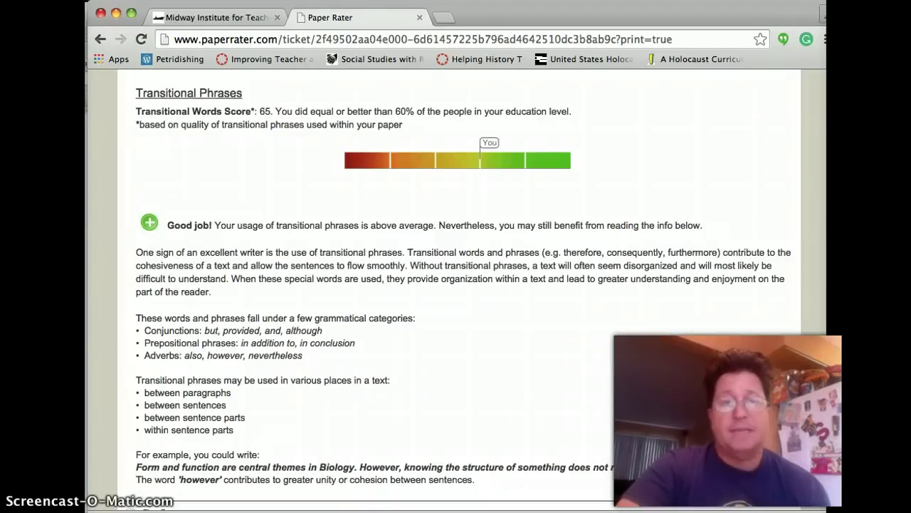
scroll(509, 193, down, 1)
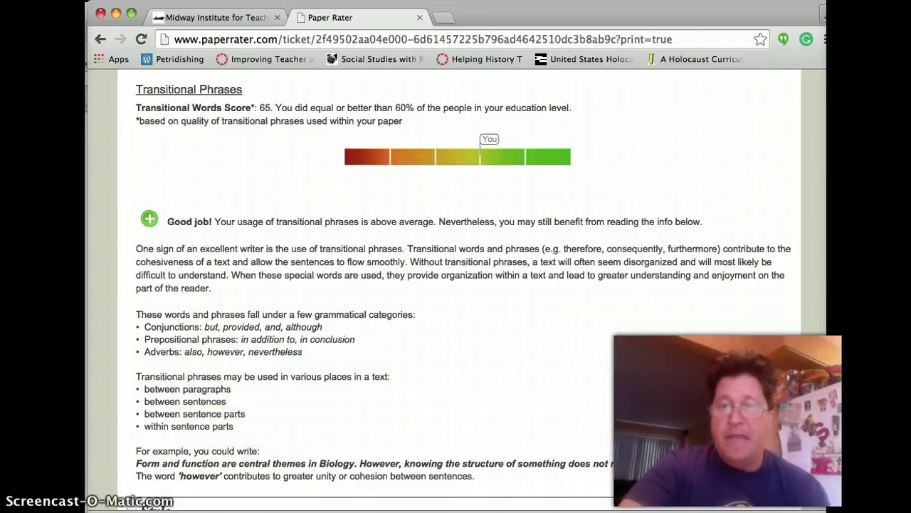
scroll(456, 285, down, 3)
scroll(455, 285, down, 9)
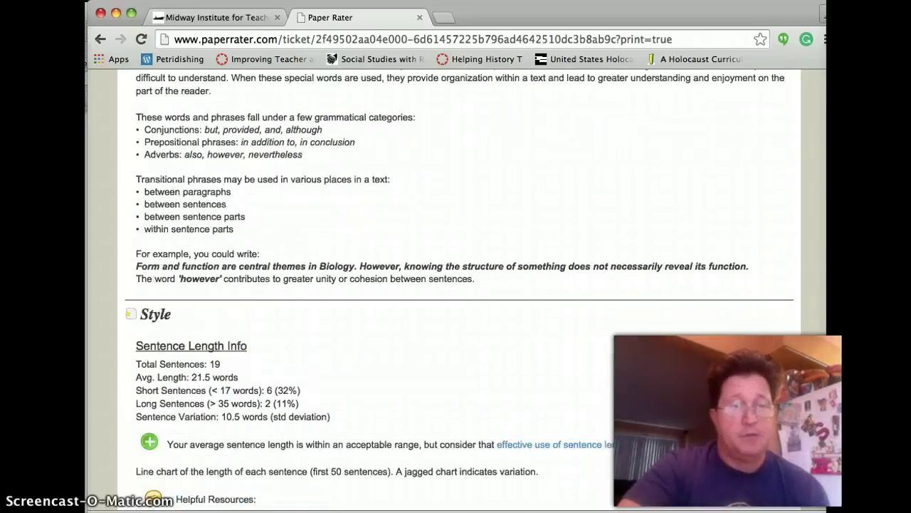
scroll(687, 228, down, 1)
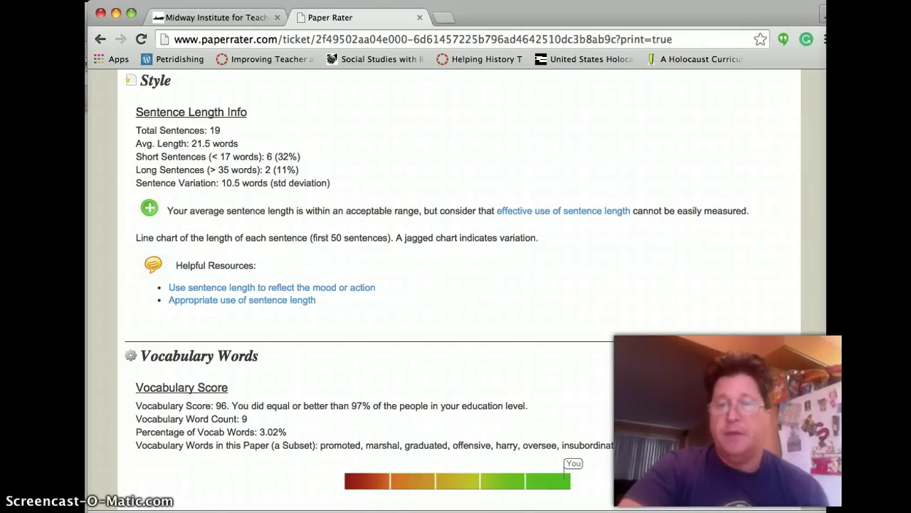
scroll(455, 285, down, 5)
scroll(455, 285, up, 1)
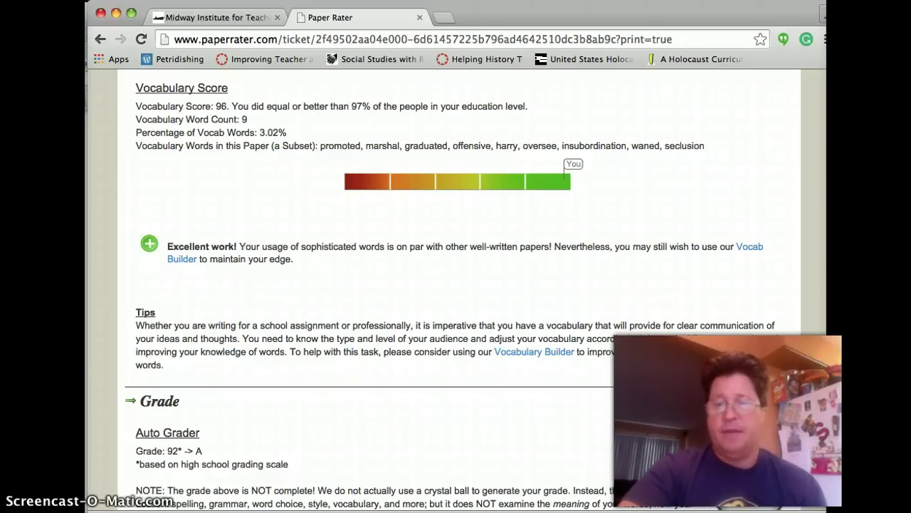
scroll(569, 413, down, 2)
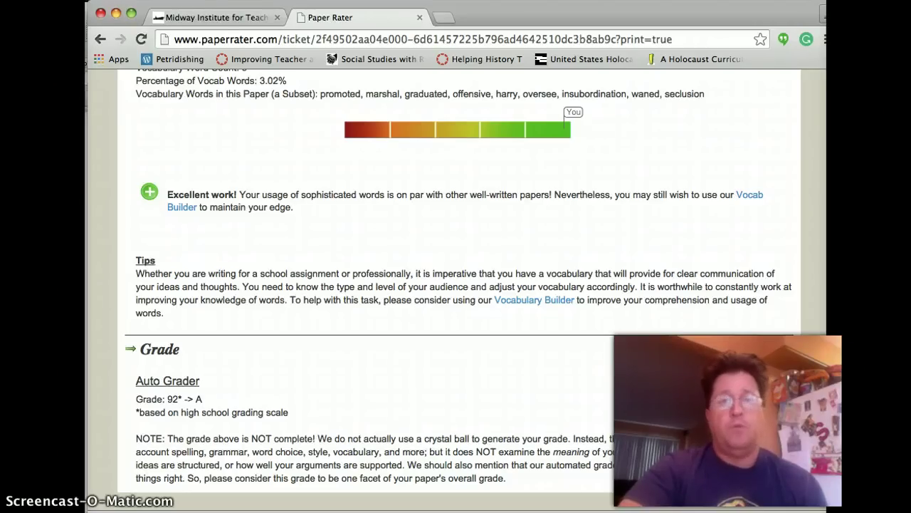
Print the report from Chrome's File menu and open it as a PDF in Preview.
click(100, 0)
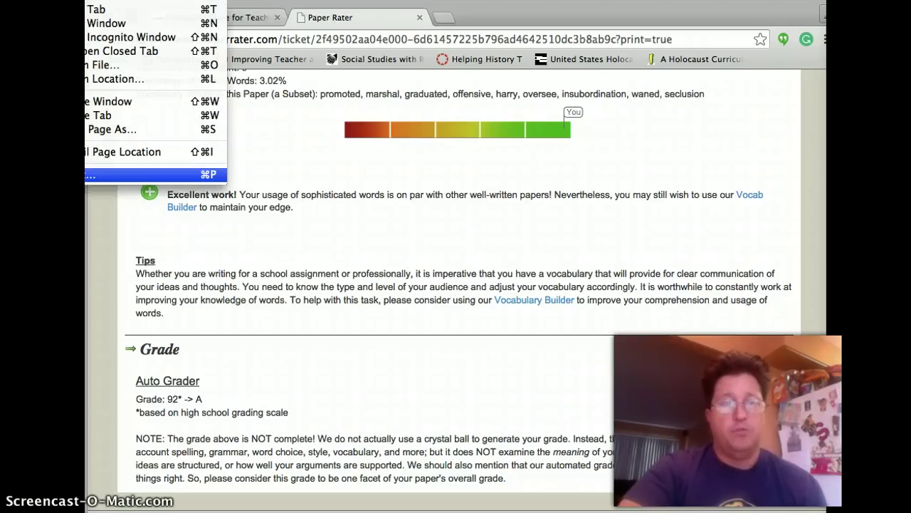
click(92, 175)
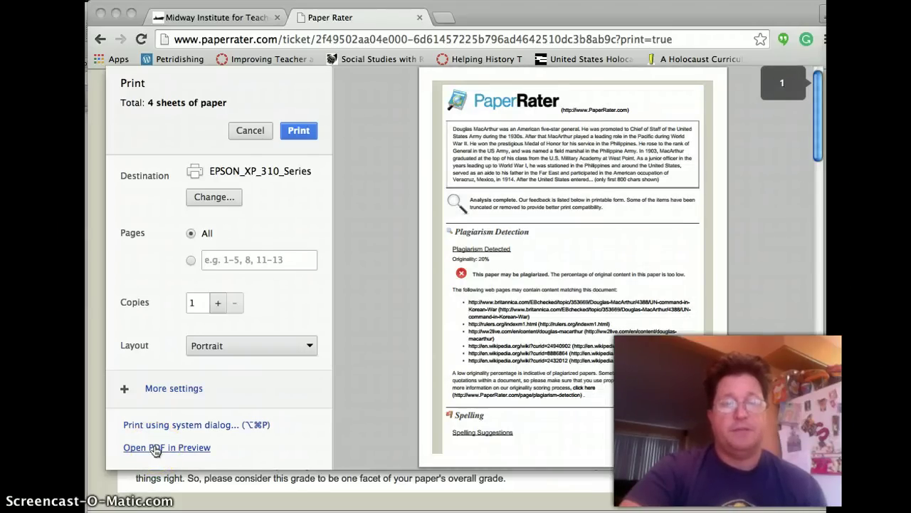
click(293, 132)
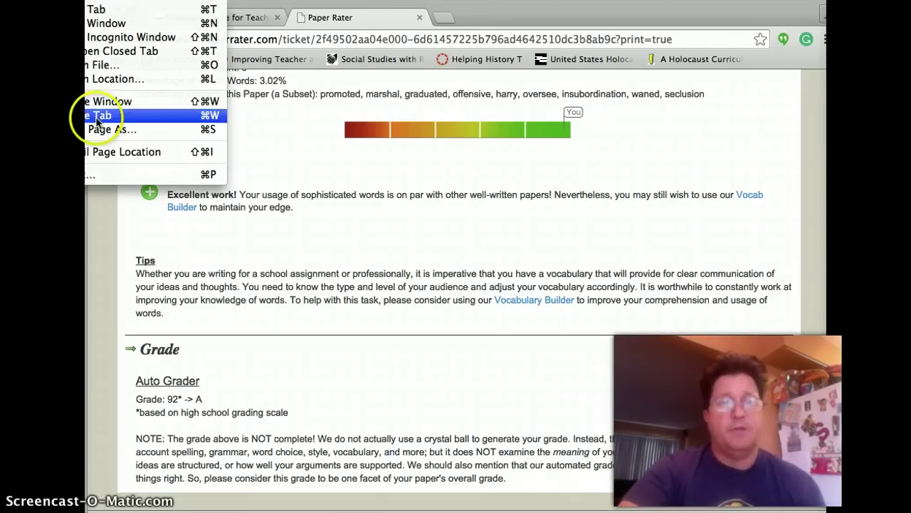
click(95, 175)
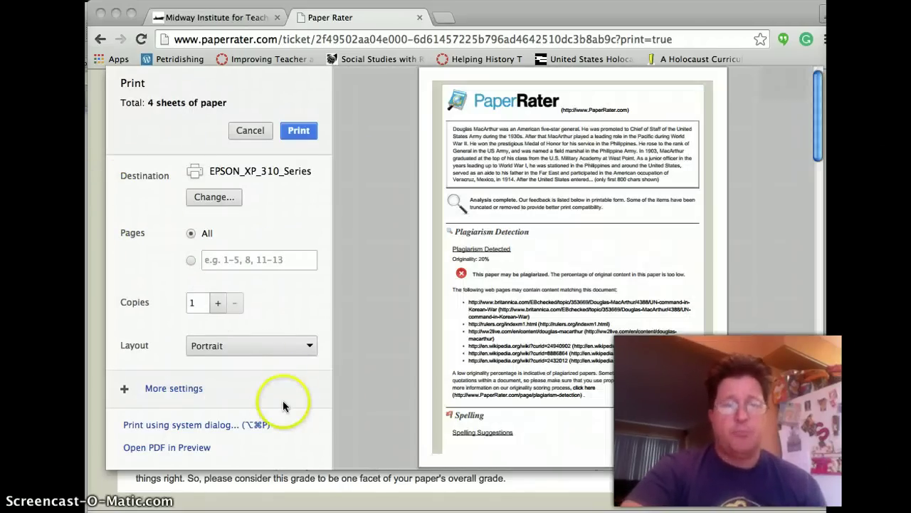
click(176, 448)
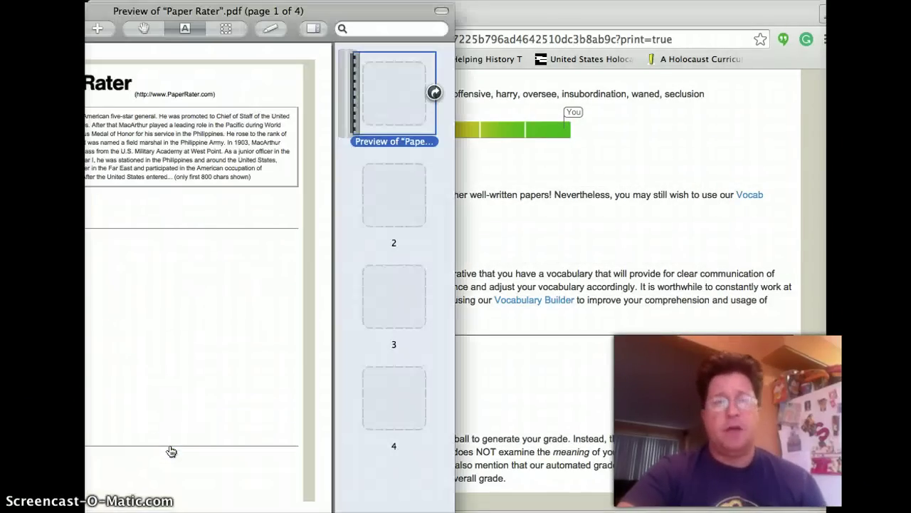
Save the report PDF to the Desktop using Preview's Save As, then return to Chrome.
click(335, 158)
click(368, 14)
drag(368, 14, 584, 8)
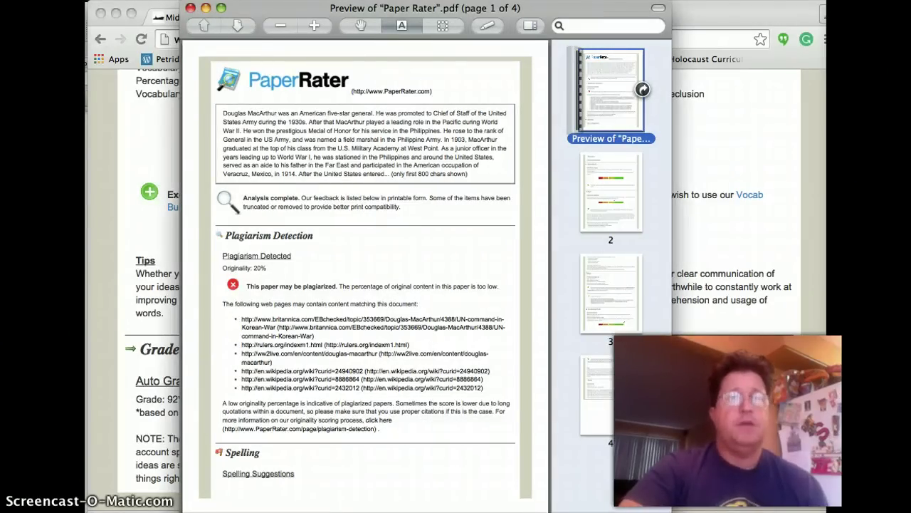
click(114, 115)
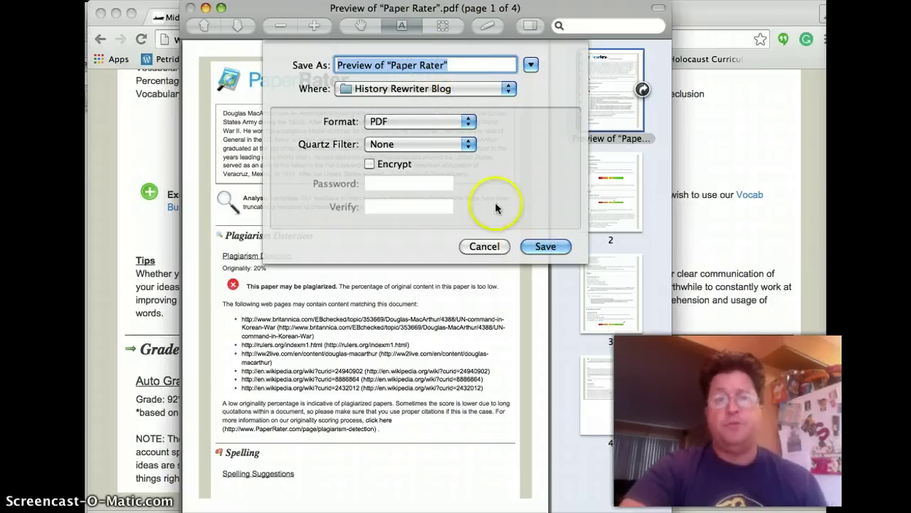
click(456, 89)
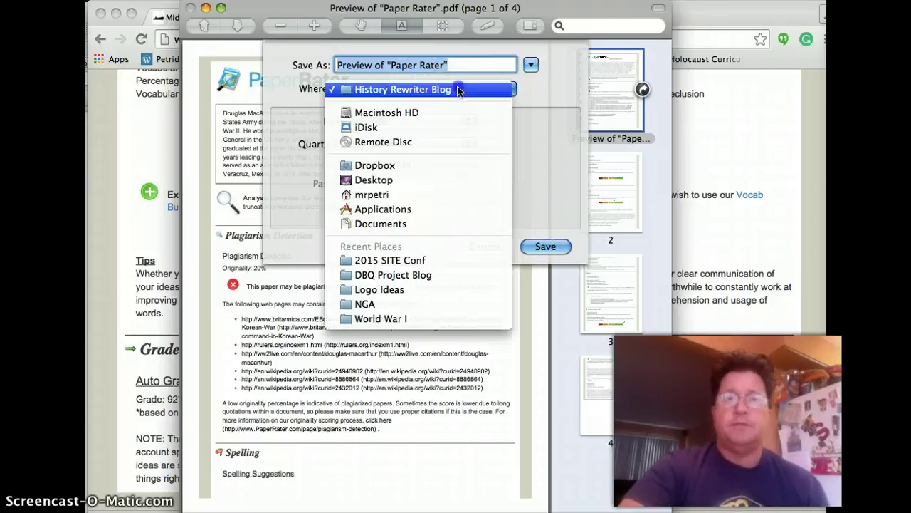
click(442, 181)
click(551, 247)
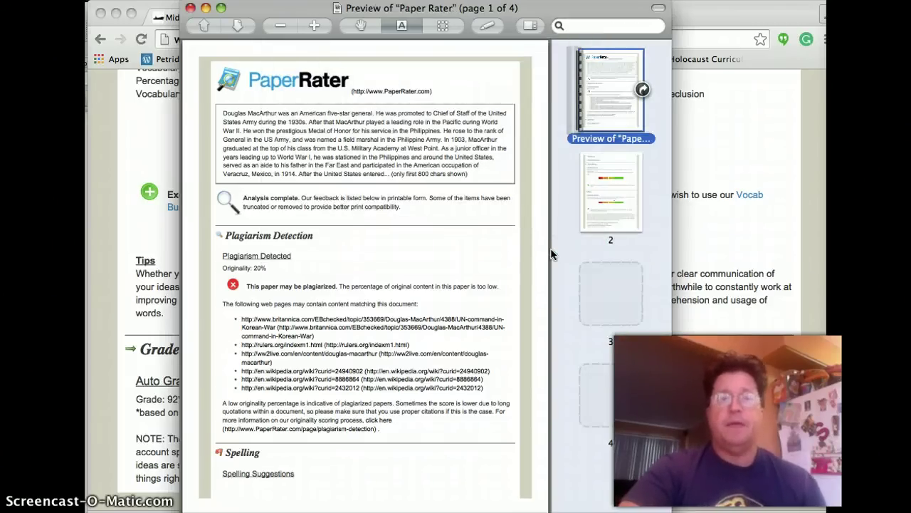
key(super+Tab)
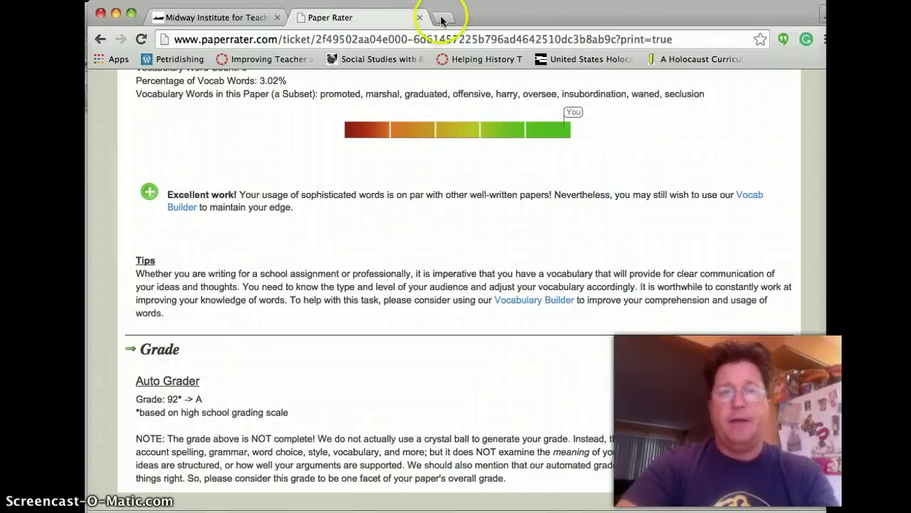
Open a new Chrome tab and go to Gmail from the Google page.
click(441, 20)
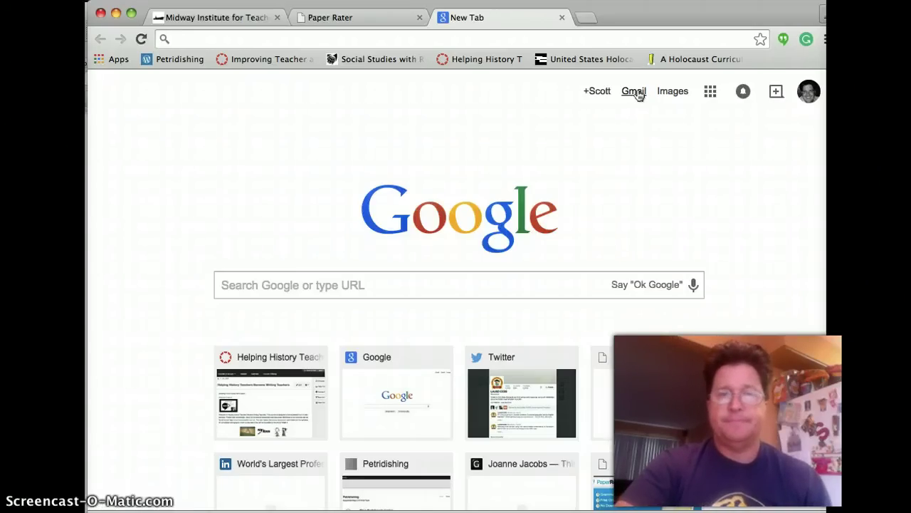
click(633, 91)
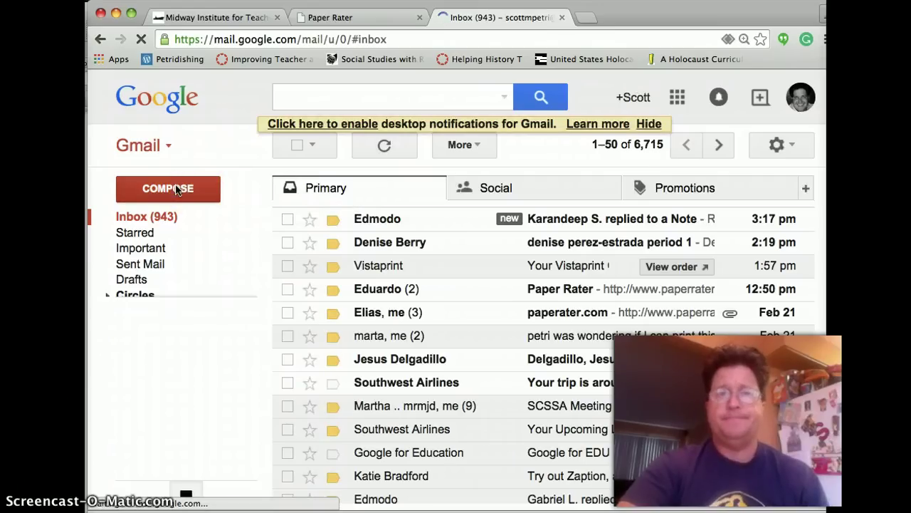
Compose a new Gmail message and attach 'Preview of "Paper Rater".pdf' from the Desktop.
click(176, 190)
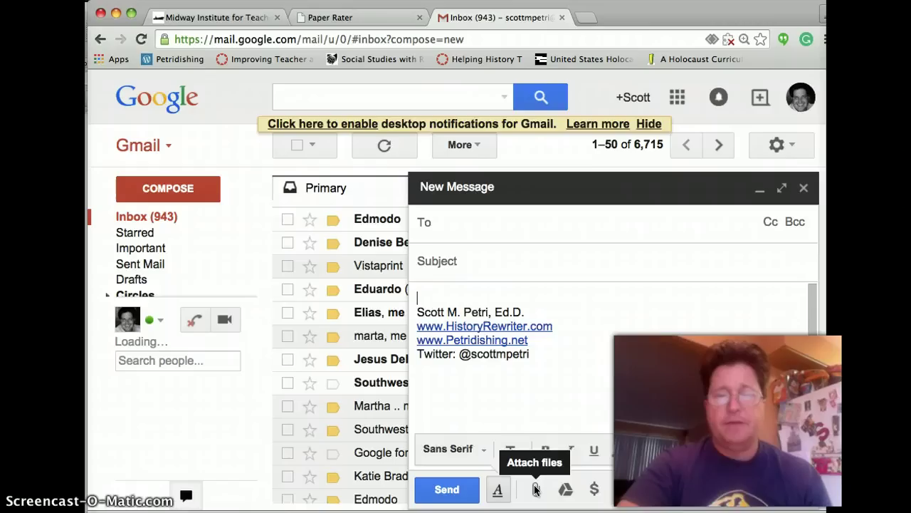
click(535, 489)
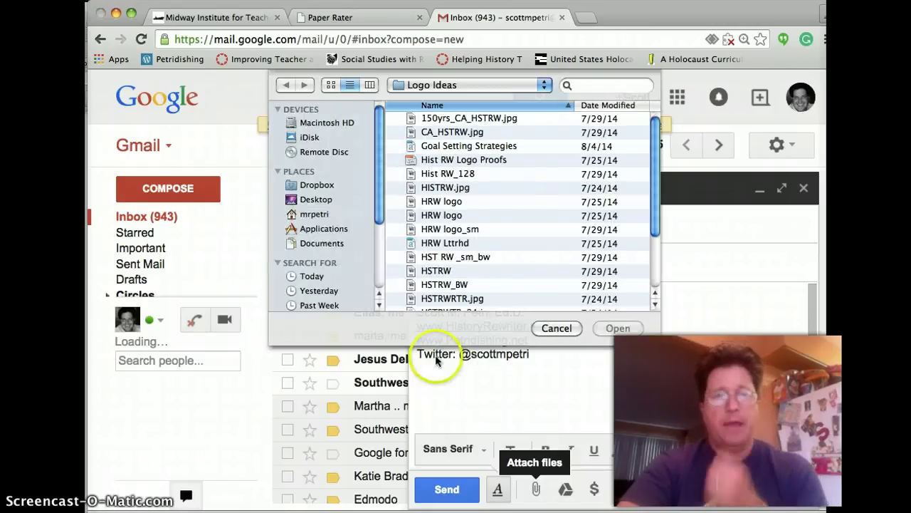
click(317, 202)
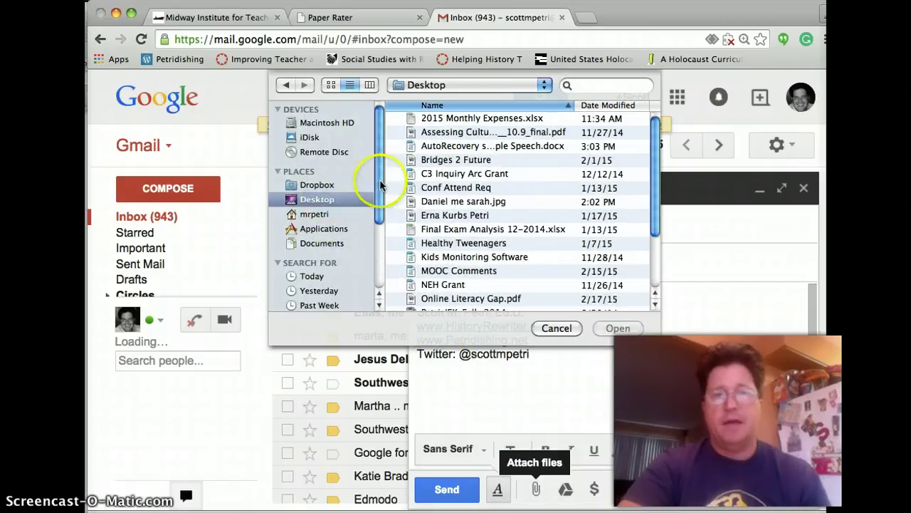
scroll(443, 174, down, 2)
scroll(443, 175, down, 3)
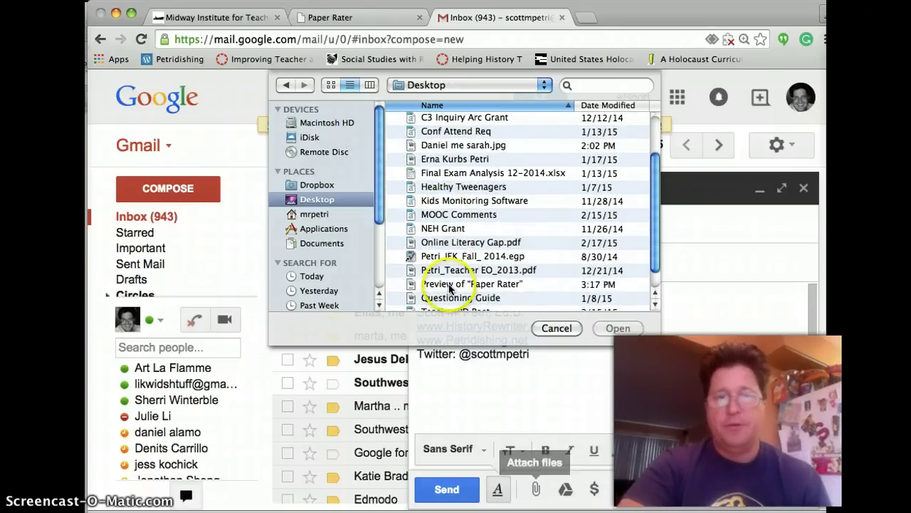
click(450, 285)
click(618, 328)
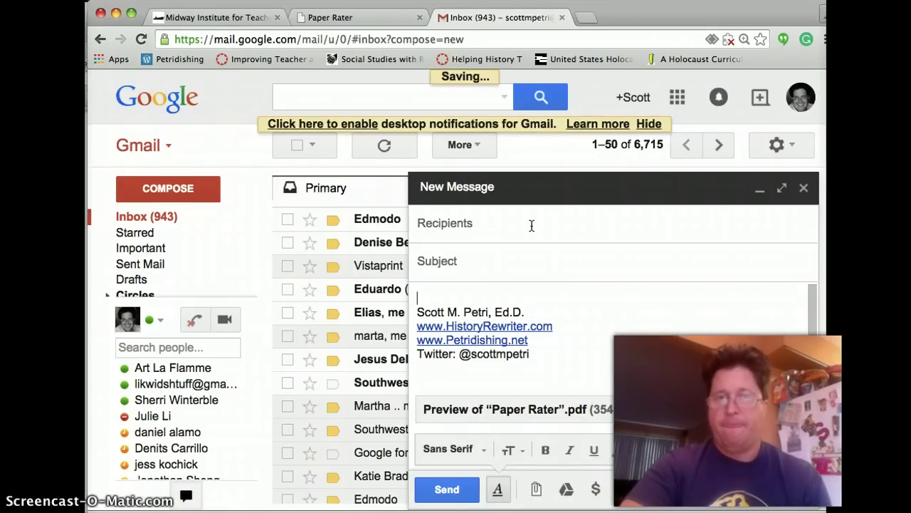
Address the Gmail draft to the teacher's e-mail, add subject 'P1' plus the student's name, then minimize.
click(531, 225)
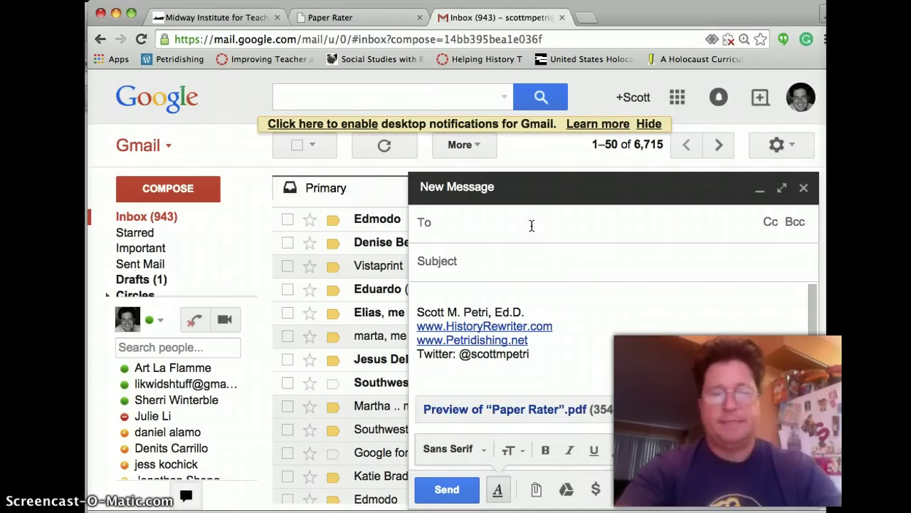
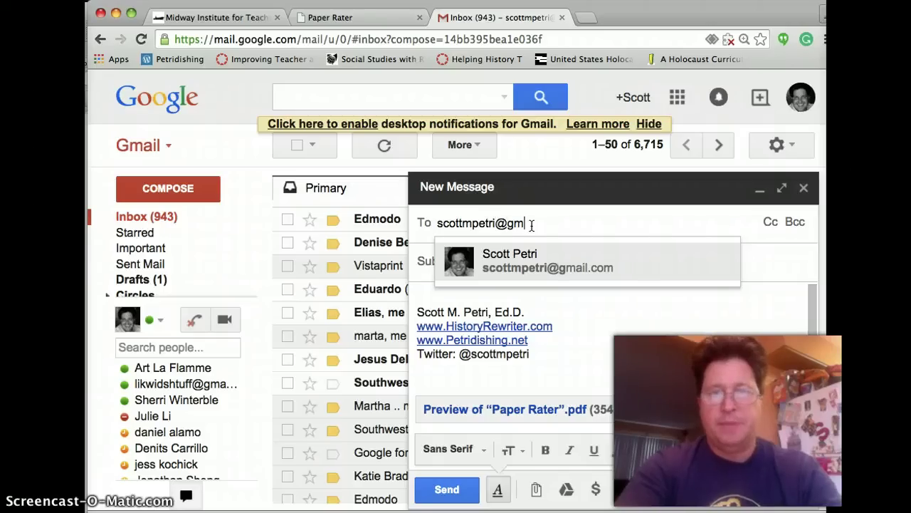
key(Return)
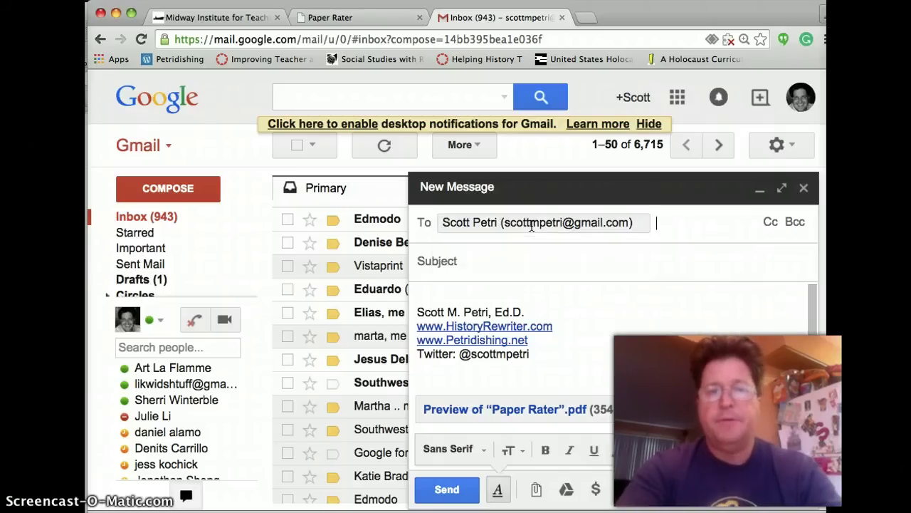
key(Tab)
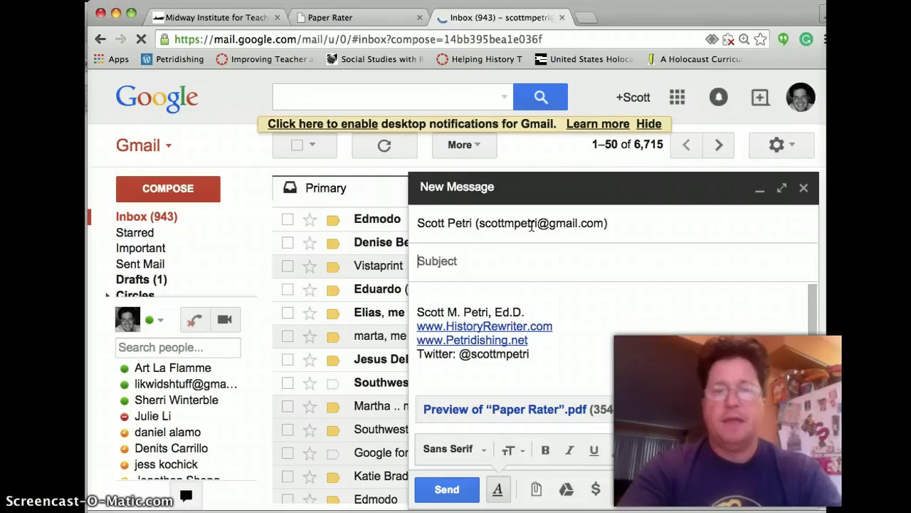
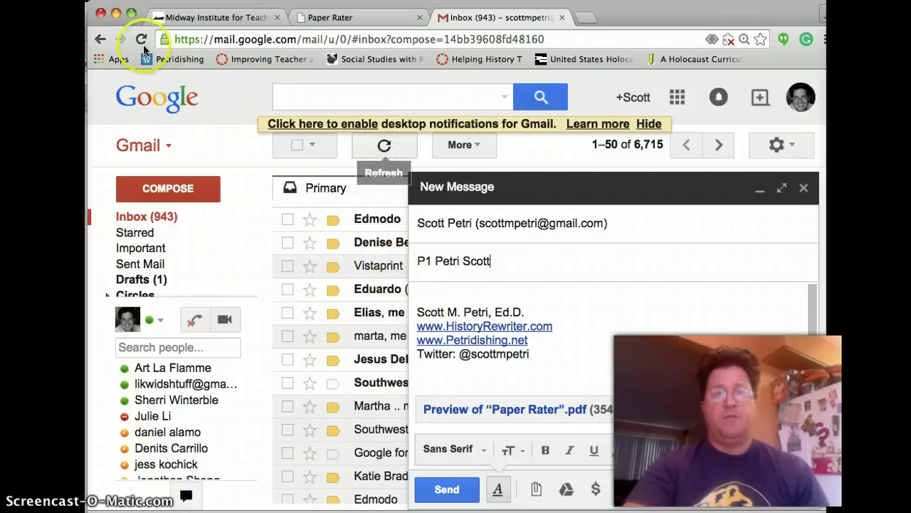
click(116, 15)
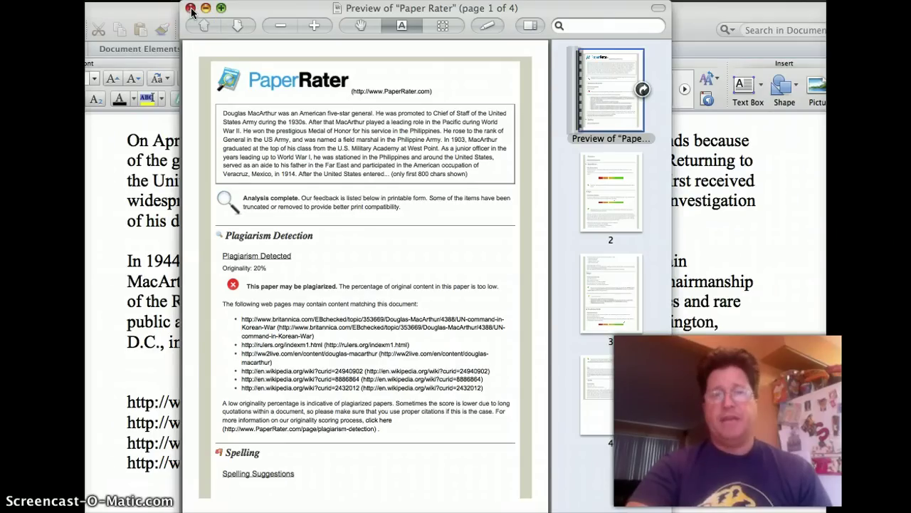
Close the report PDF in Preview and scroll through MacArthur Sample Speech.docx in Word.
click(191, 10)
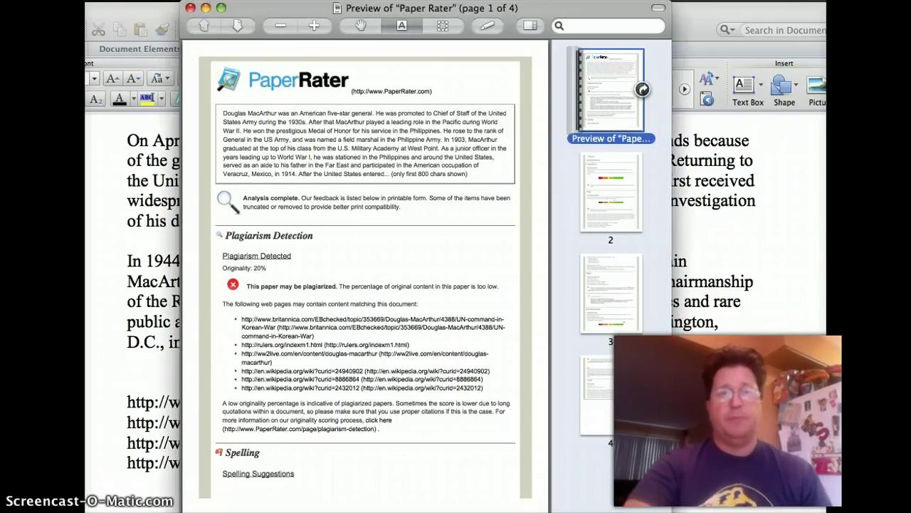
click(191, 10)
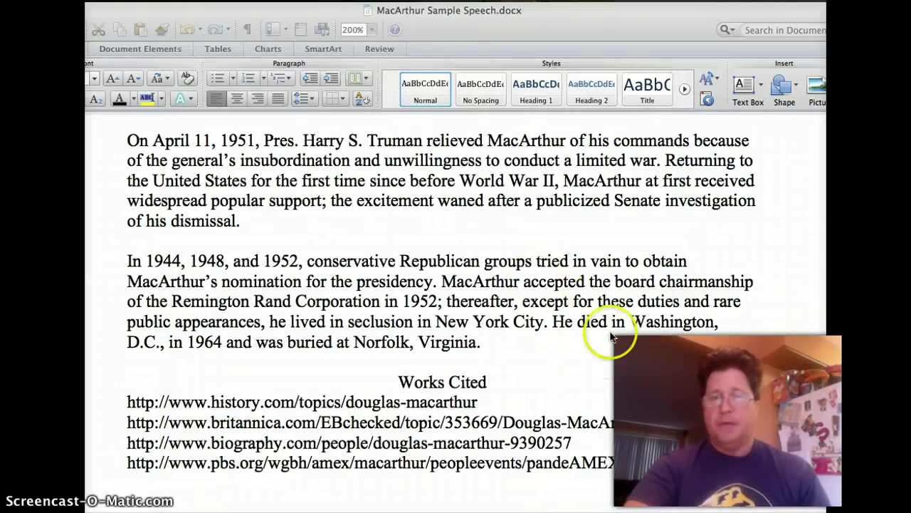
scroll(611, 338, down, 3)
scroll(610, 338, down, 1)
scroll(611, 338, up, 3)
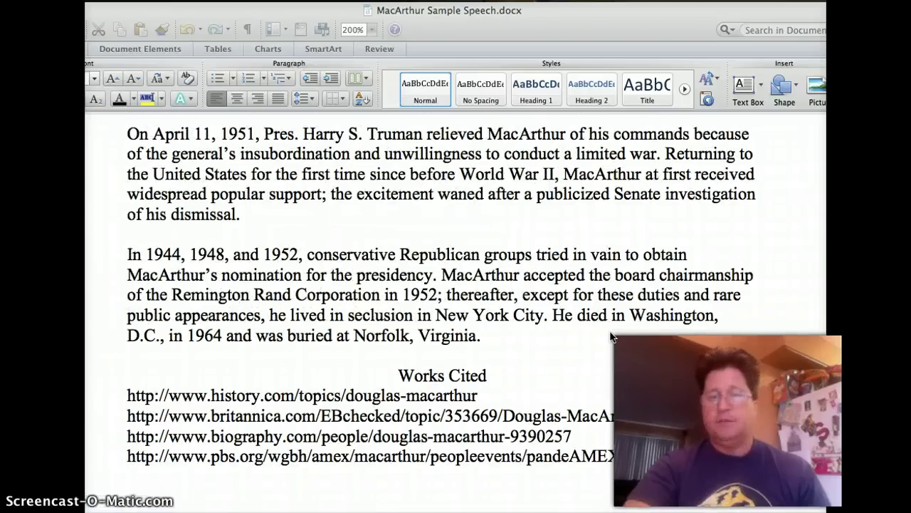